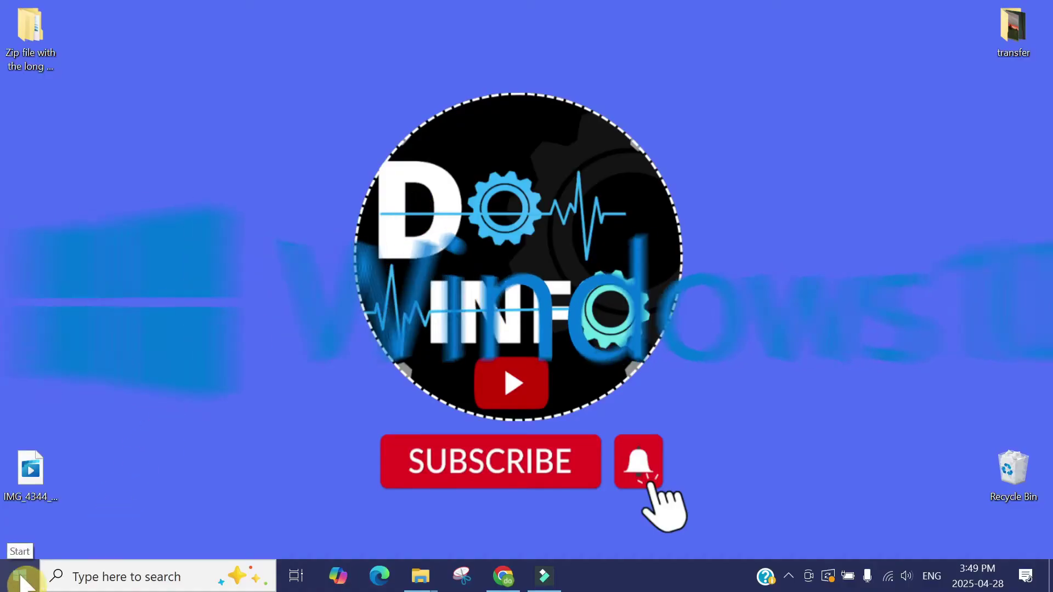
# Step: Search 'touchpad' and open Touchpad settings' Additional settings Mouse Properties window
pyautogui.click(18, 578)
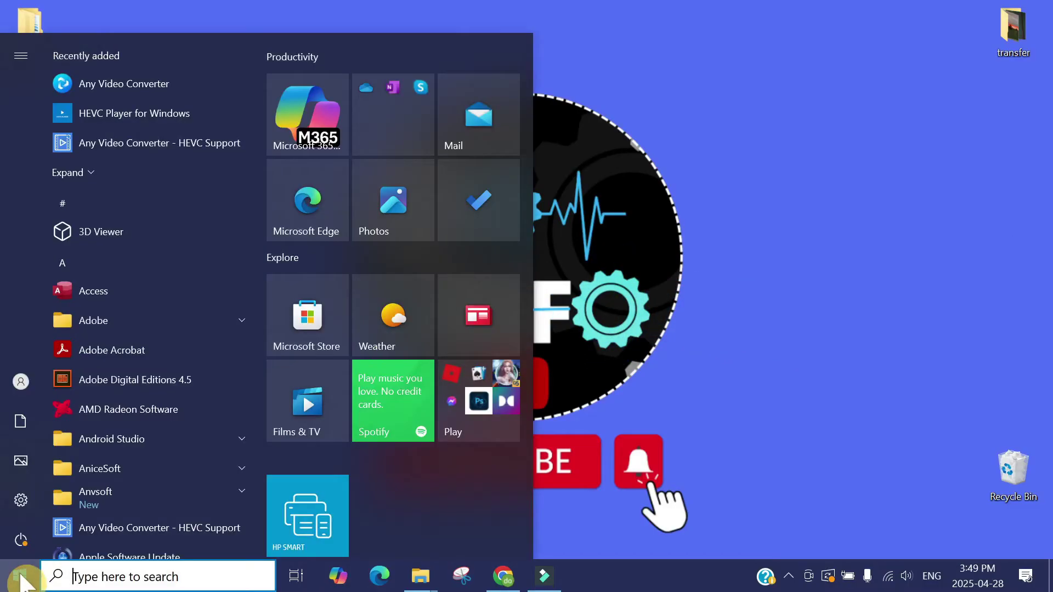
pyautogui.write('t')
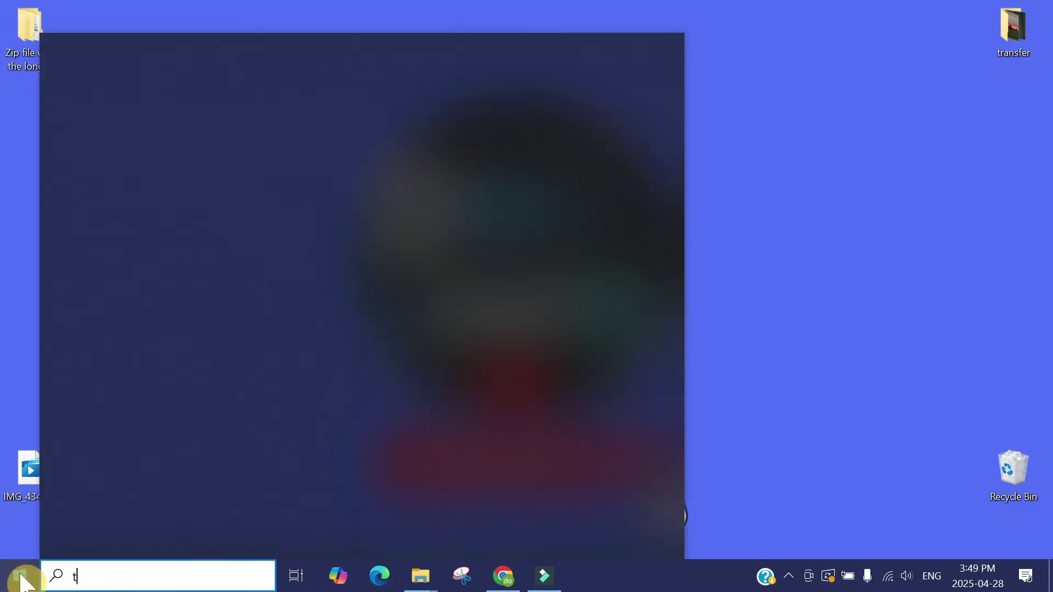
pyautogui.write('ouchpad')
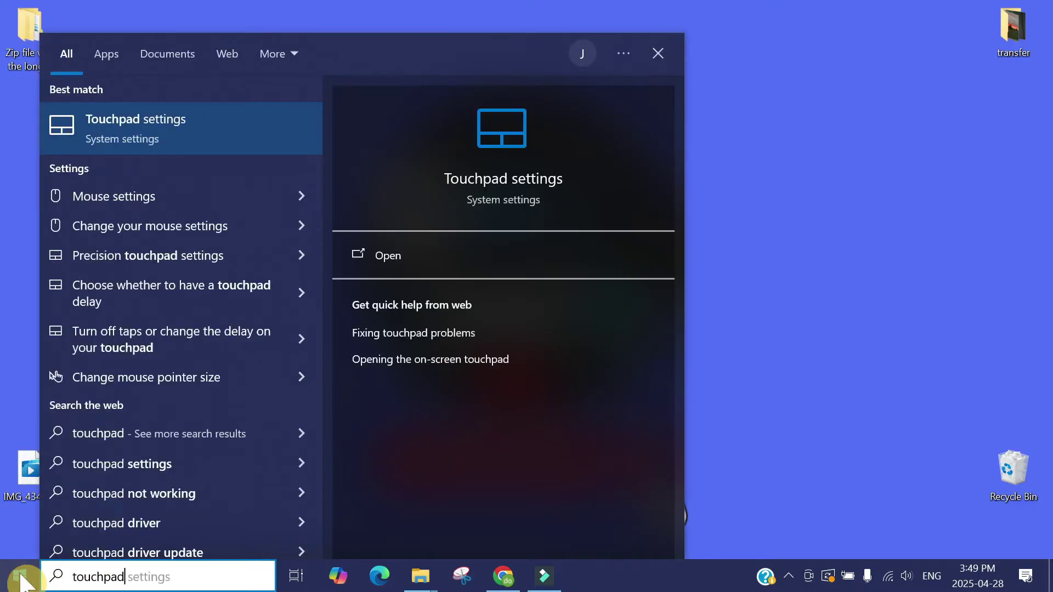
pyautogui.press('Return')
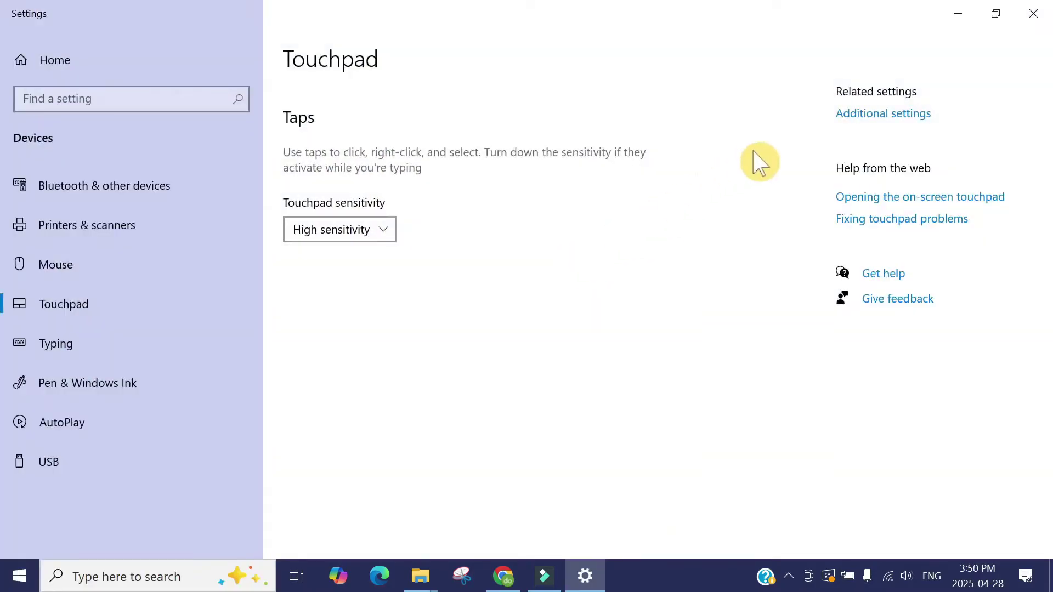
pyautogui.click(886, 123)
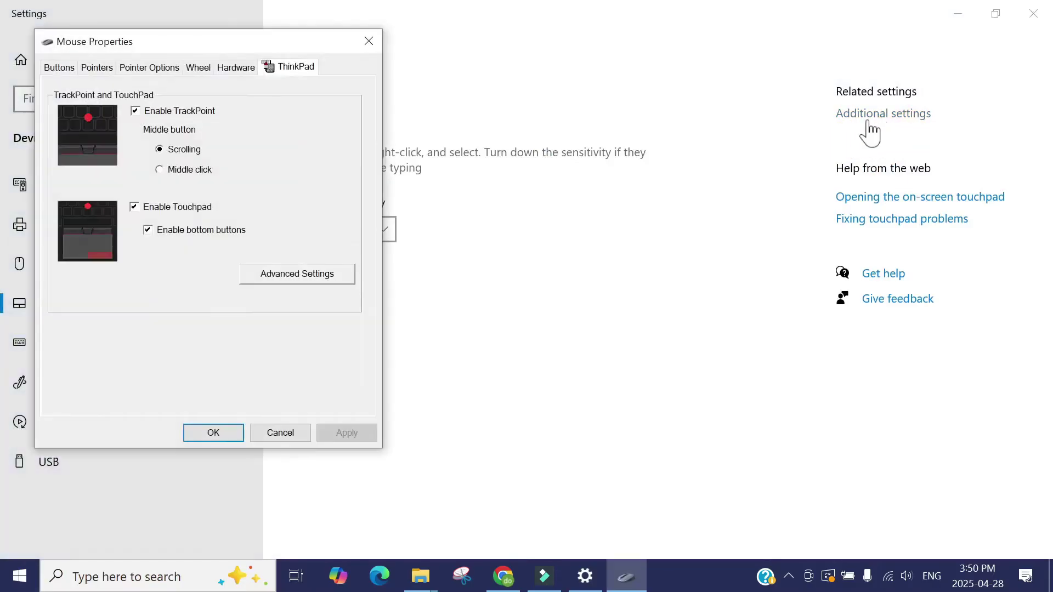
pyautogui.moveTo(161, 53); pyautogui.dragTo(496, 65)
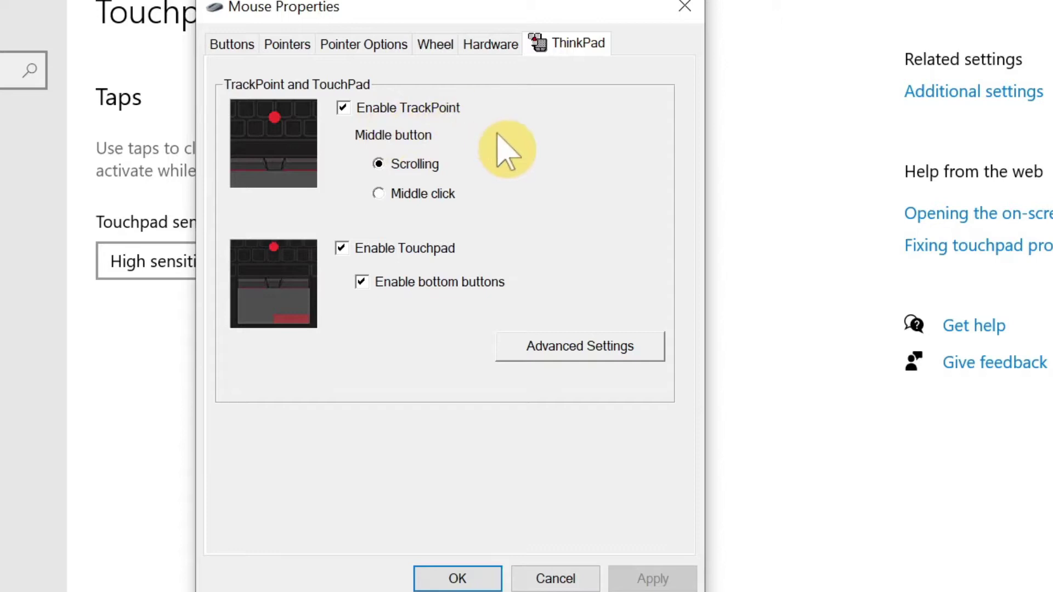
# Step: Uncheck, apply, then recheck and apply Enable Touchpad on the ThinkPad tab, then OK
pyautogui.click(343, 249)
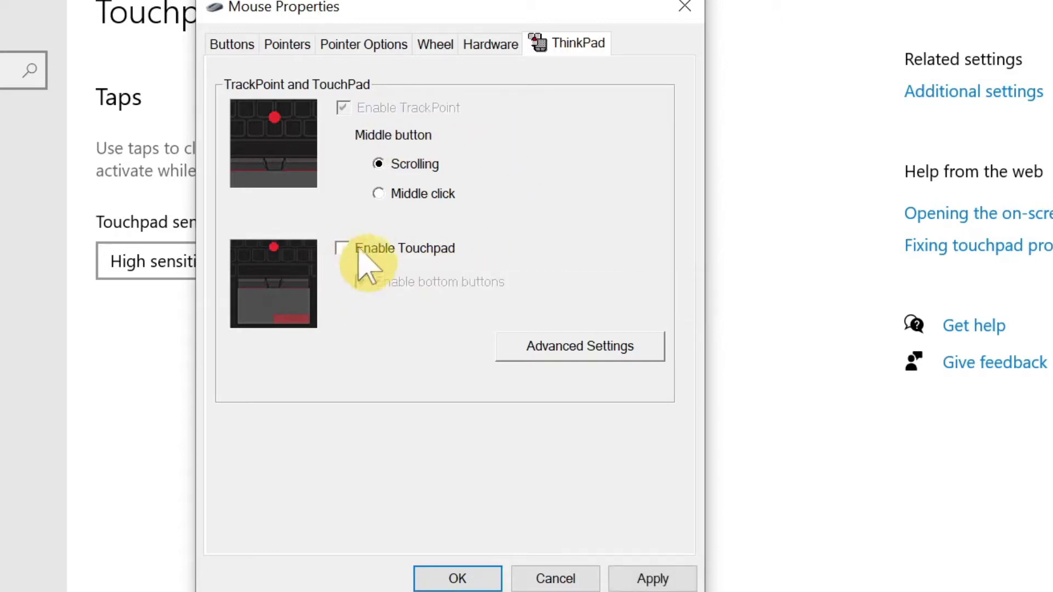
pyautogui.click(661, 576)
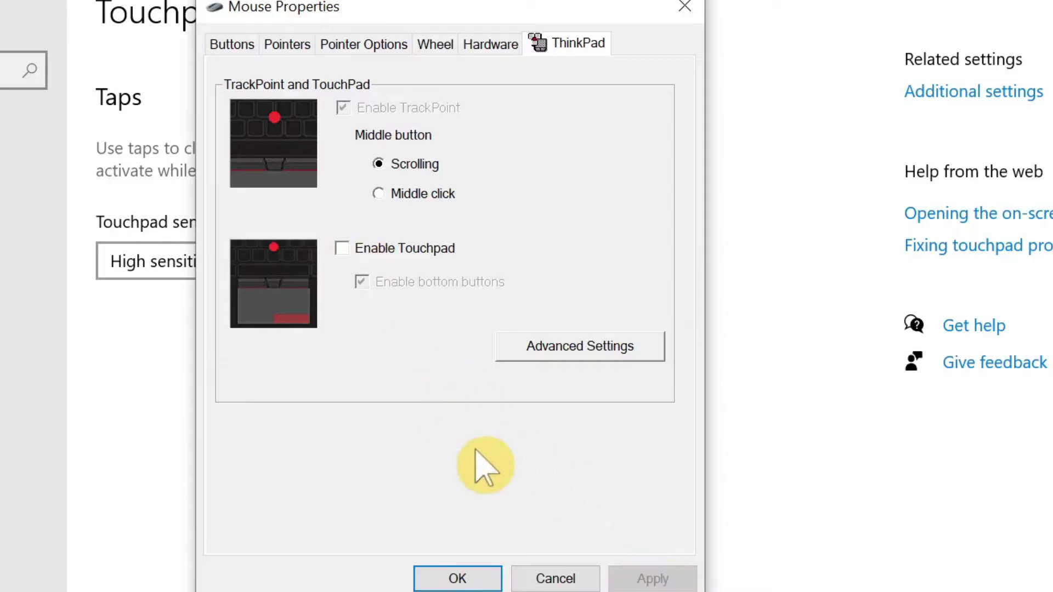
pyautogui.click(343, 248)
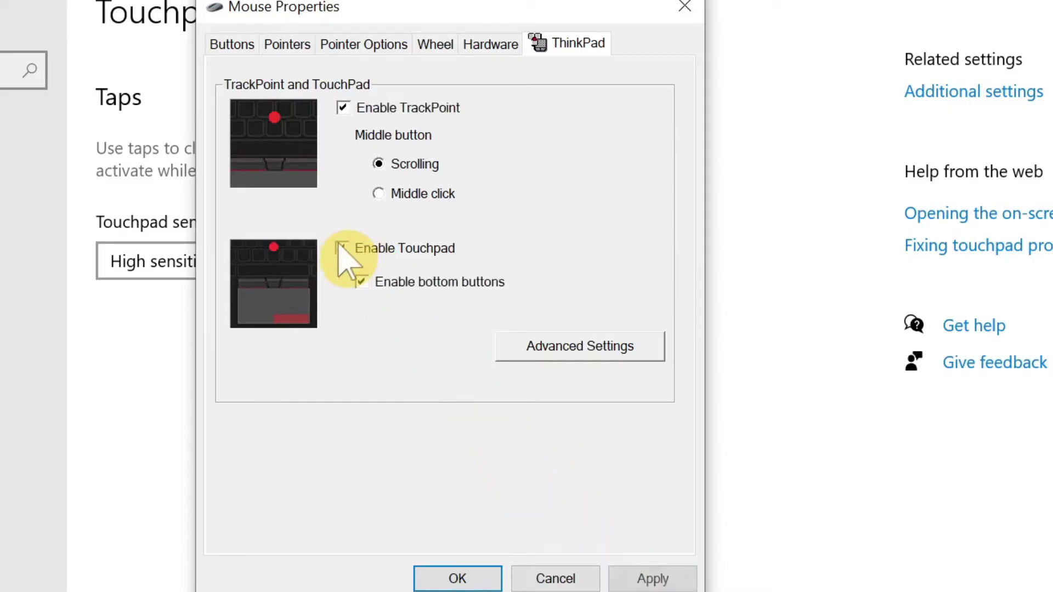
pyautogui.click(646, 576)
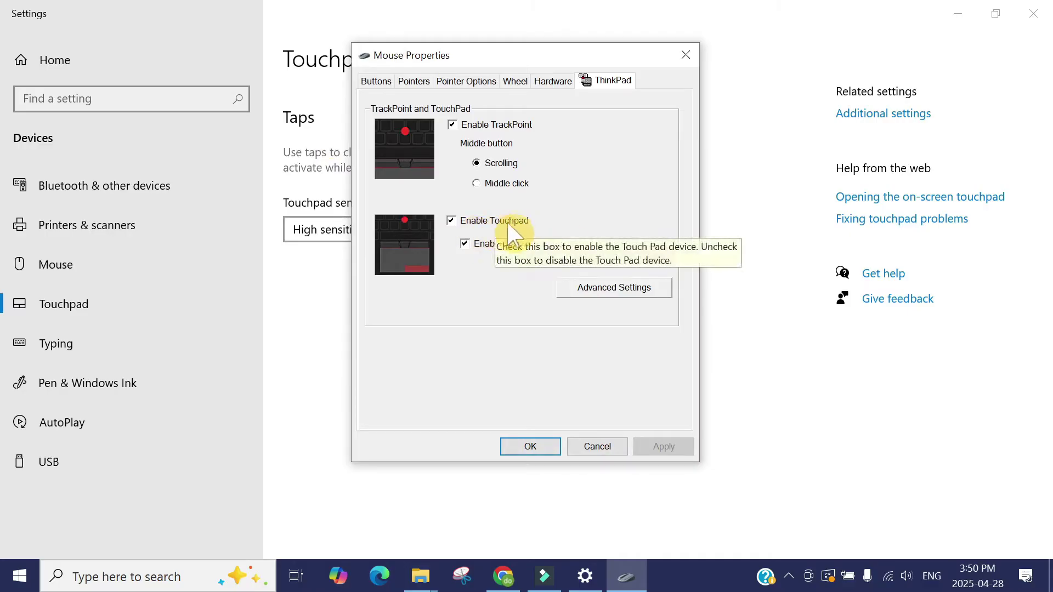
pyautogui.click(531, 448)
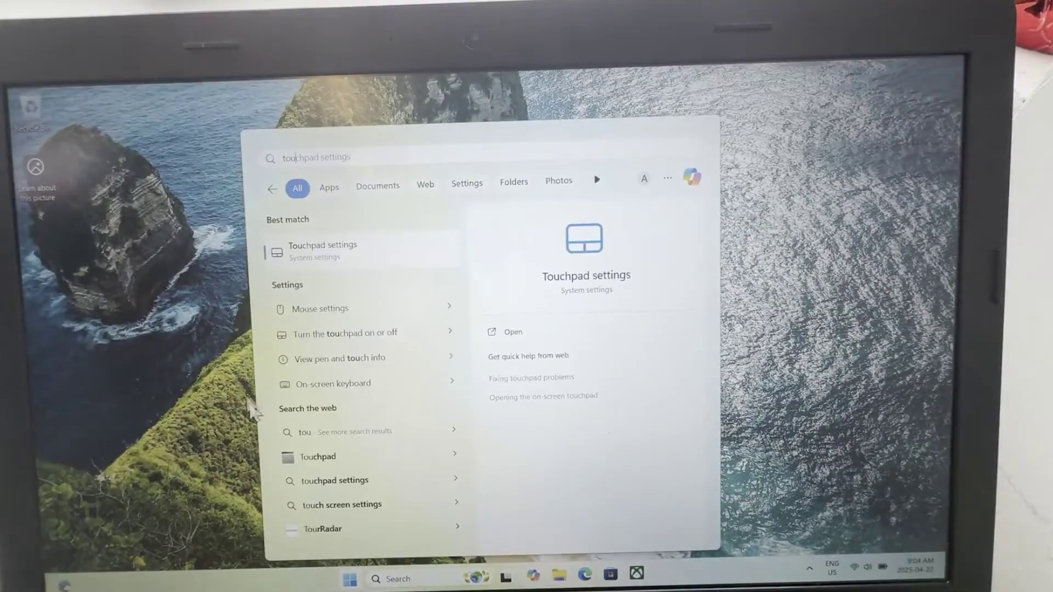
# Step: Confirm the Touchpad toggle is On with 'Leave touchpad on' shown, then return to the desktop
pyautogui.click(329, 257)
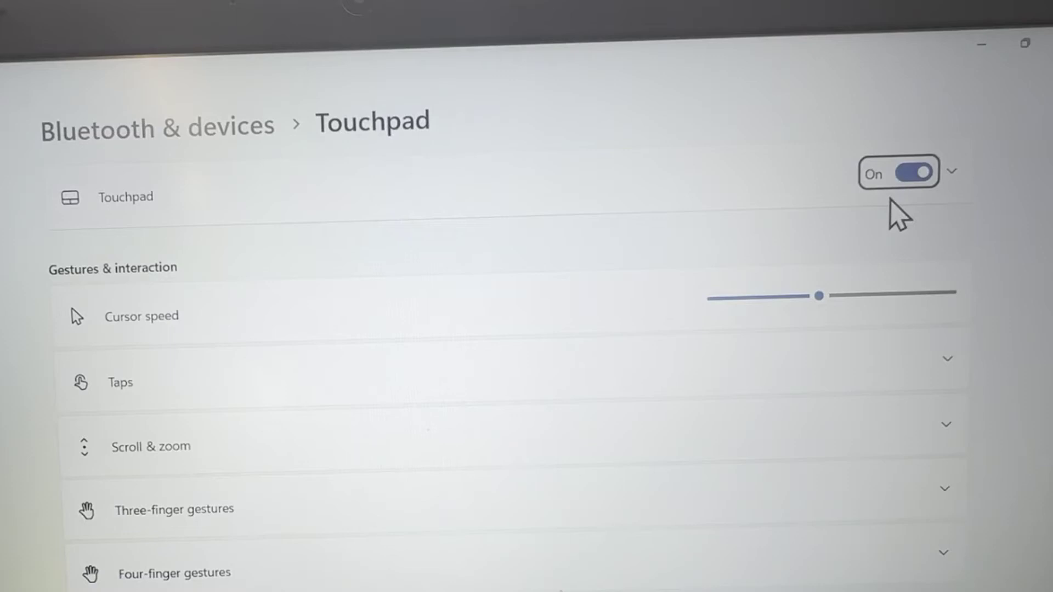
pyautogui.click(891, 200)
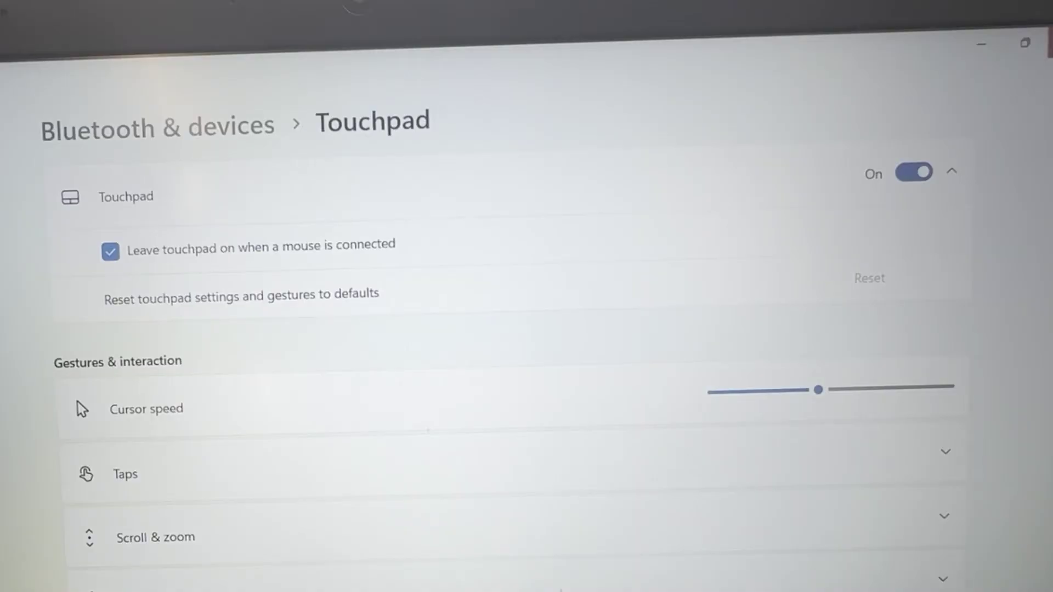
pyautogui.press('super+d')
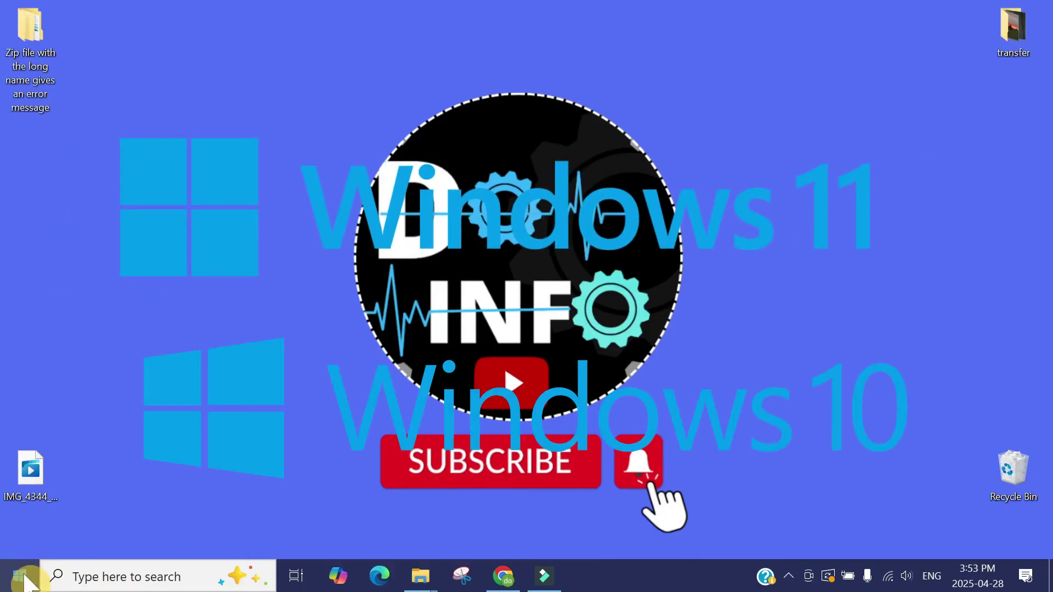
# Step: Launch Device Manager from the Start button's right-click menu
pyautogui.rightClick(28, 581)
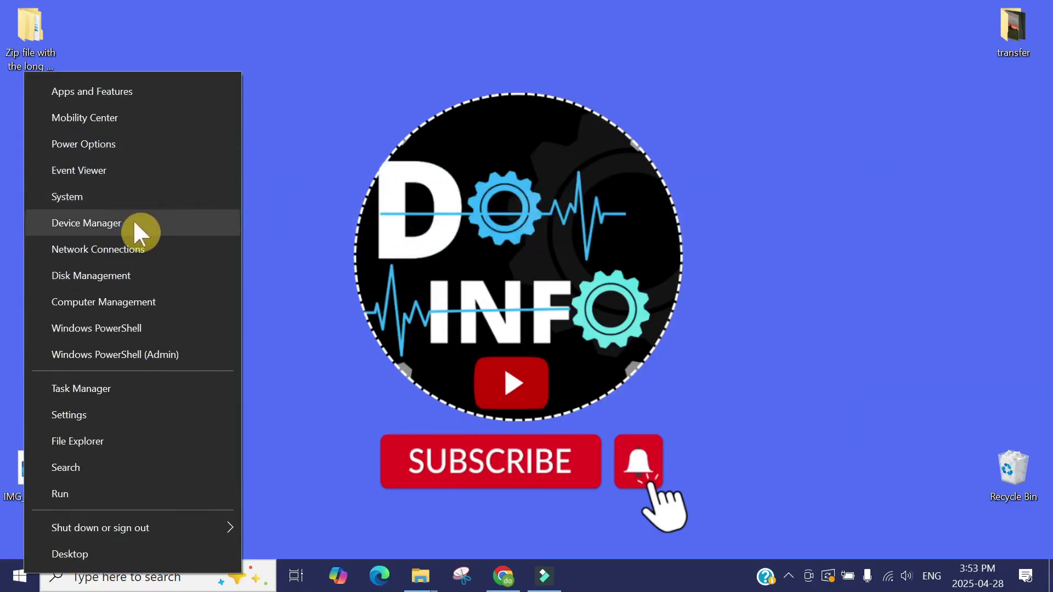
pyautogui.click(139, 232)
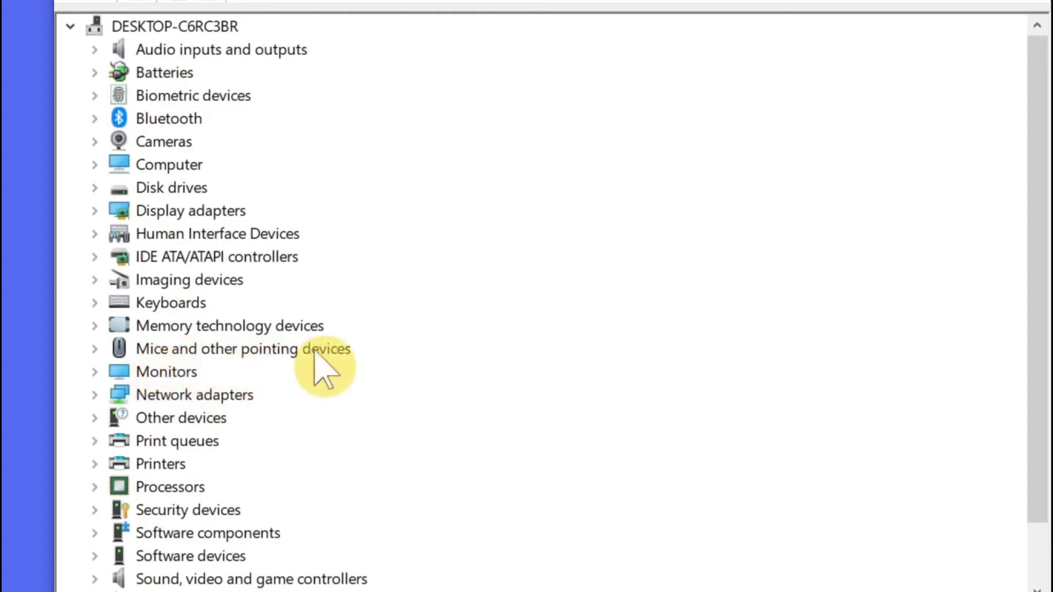
# Step: Under Mice and other pointing devices, search automatically for a HID-compliant mouse driver update
pyautogui.click(94, 350)
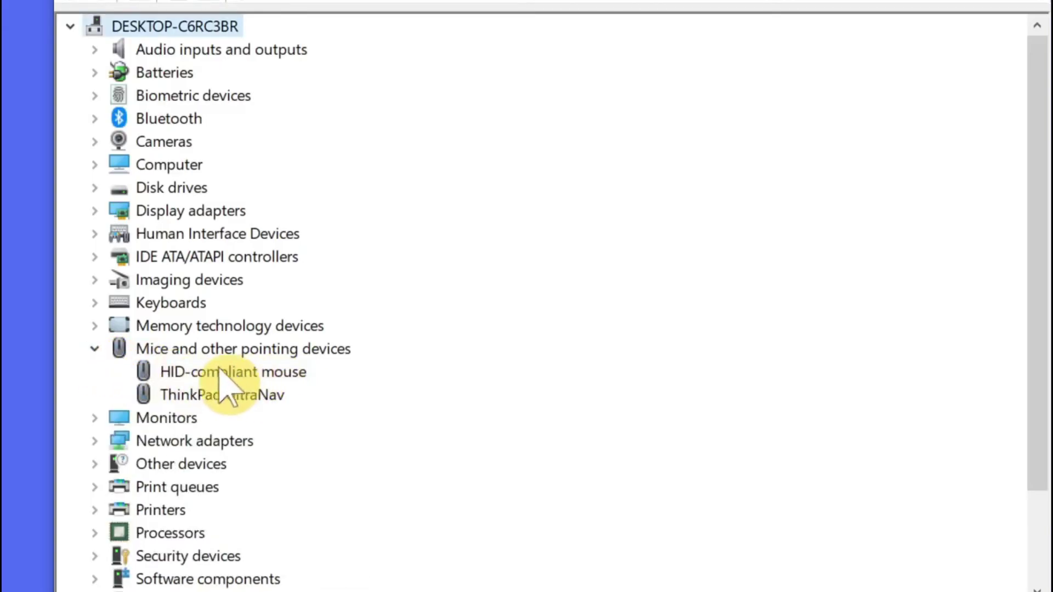
pyautogui.click(225, 416)
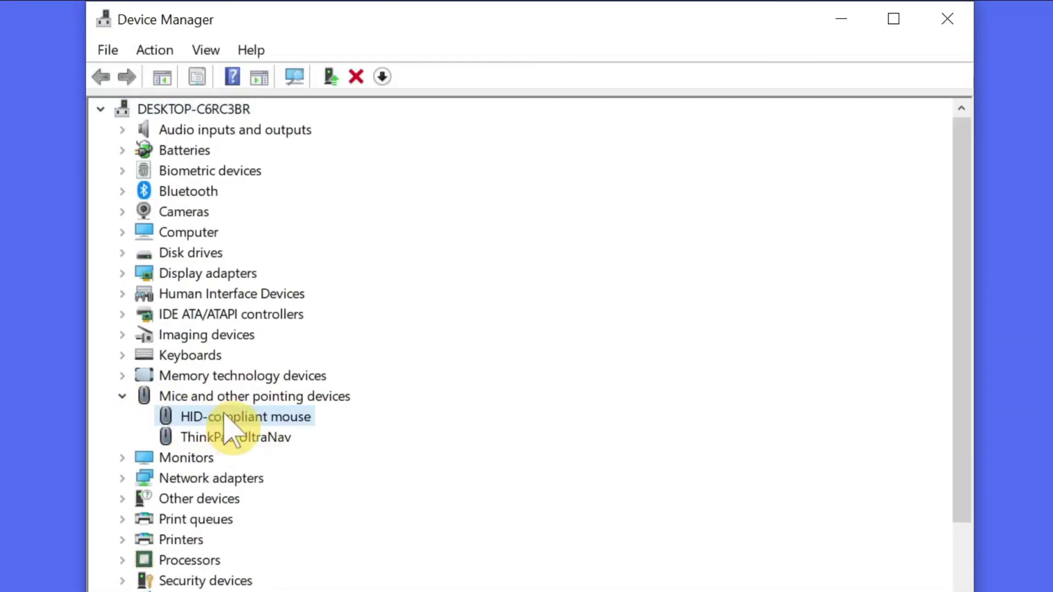
pyautogui.doubleClick(226, 417)
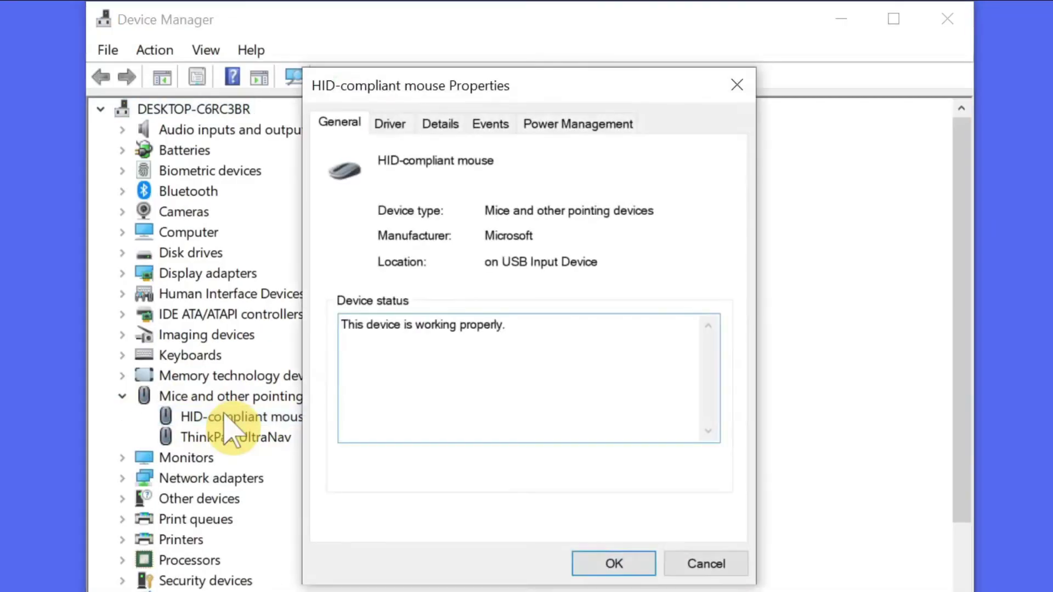
pyautogui.click(392, 125)
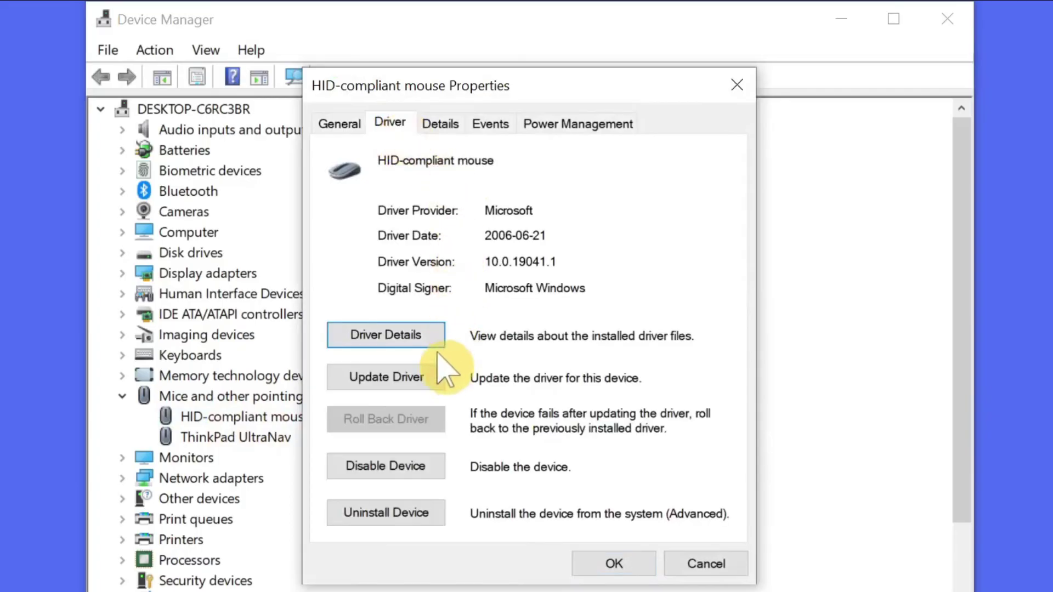
pyautogui.click(394, 378)
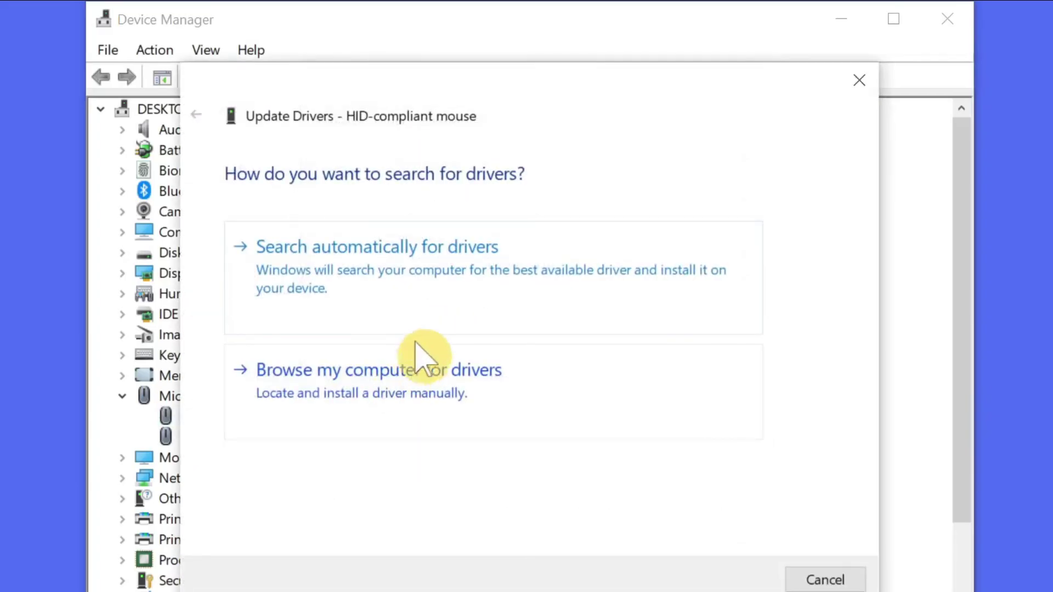
pyautogui.click(426, 285)
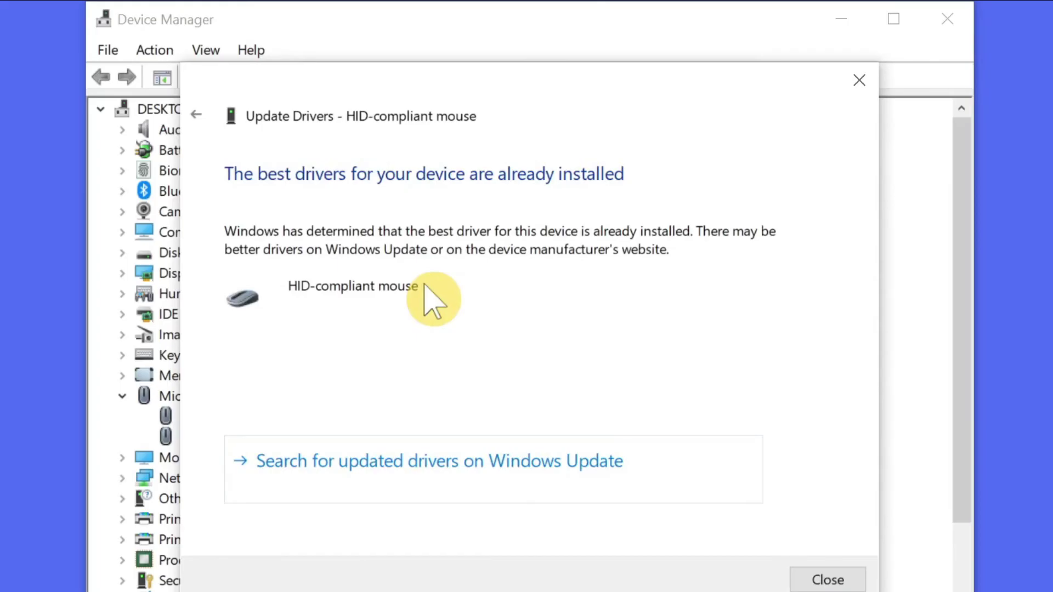
pyautogui.click(827, 580)
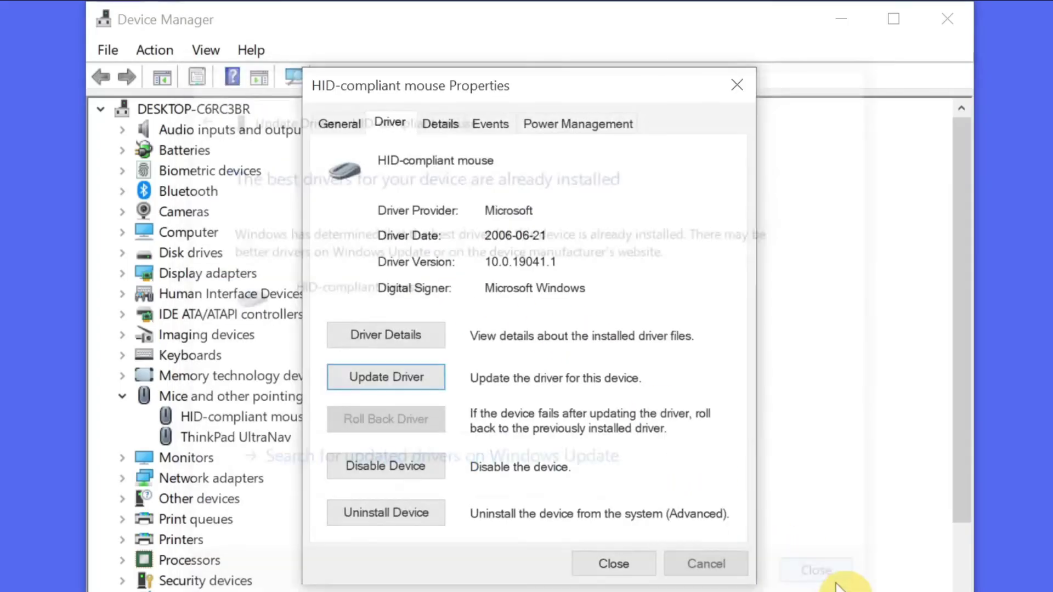
pyautogui.click(595, 567)
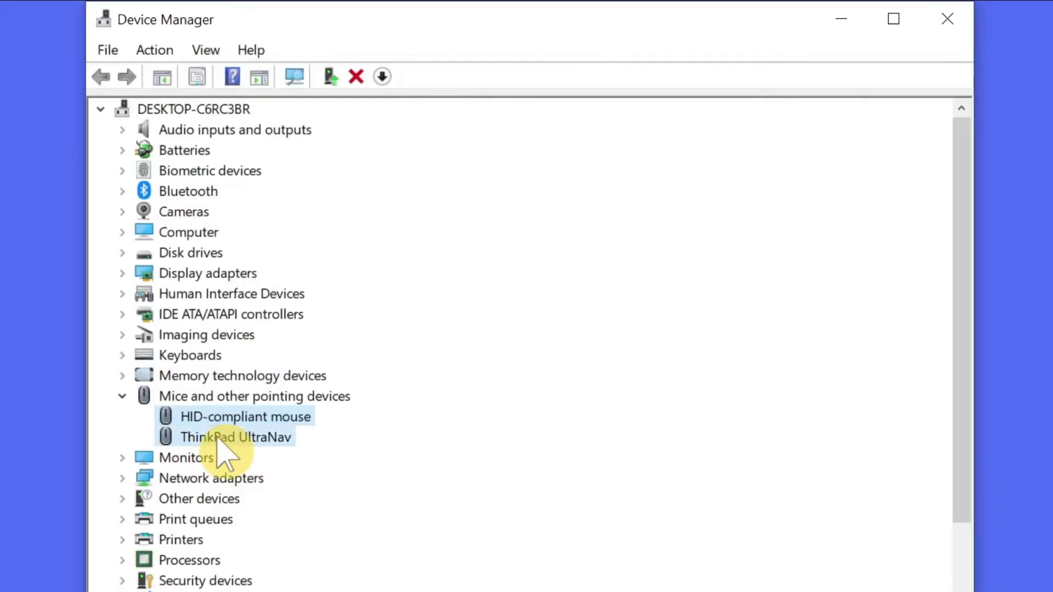
# Step: Search automatically for a ThinkPad UltraNav driver update, then close its properties
pyautogui.doubleClick(217, 440)
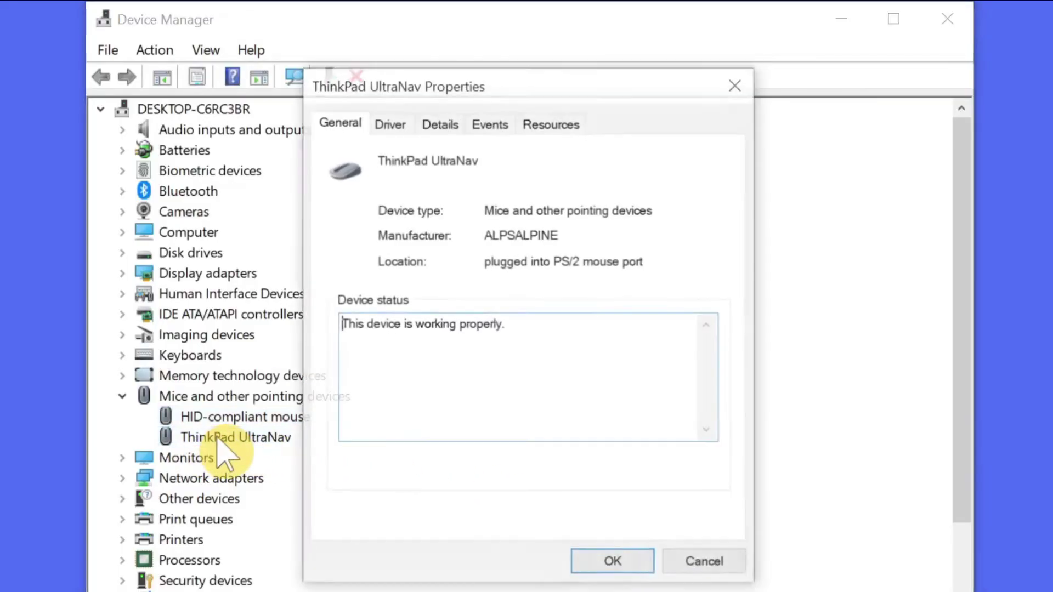
pyautogui.click(390, 125)
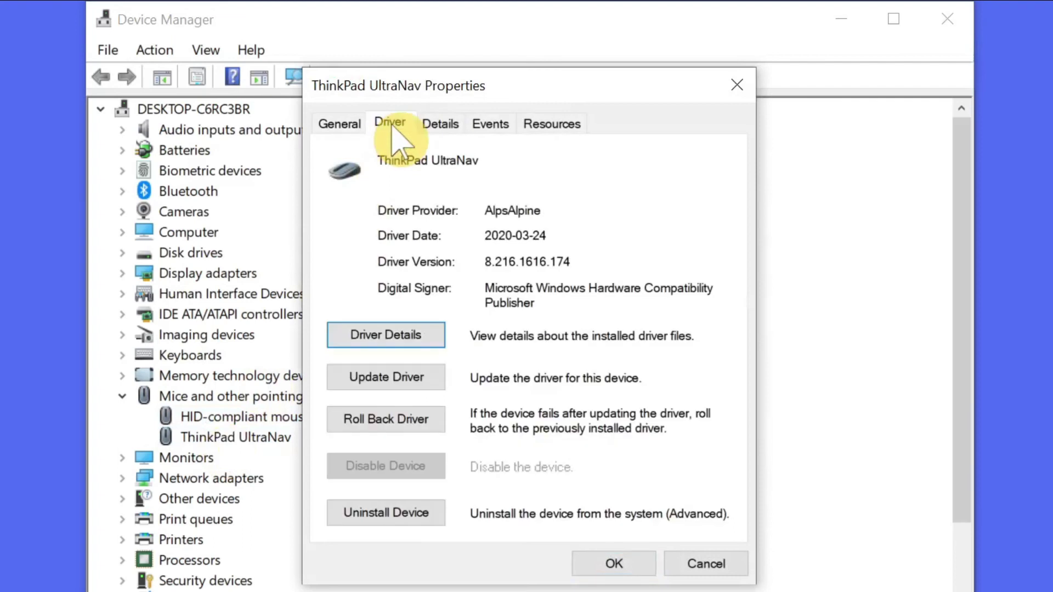
pyautogui.click(371, 380)
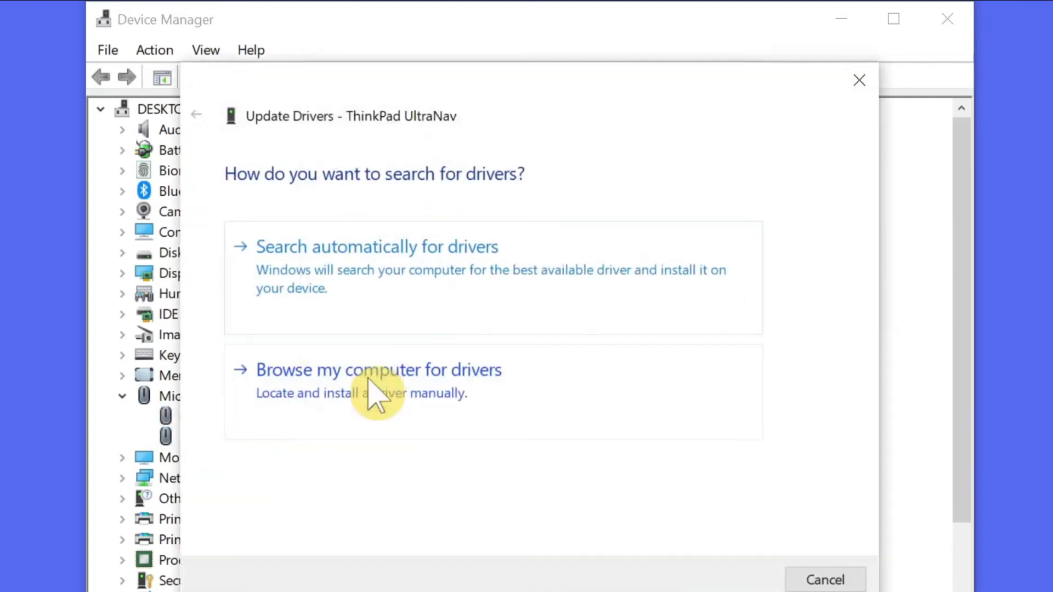
pyautogui.click(422, 302)
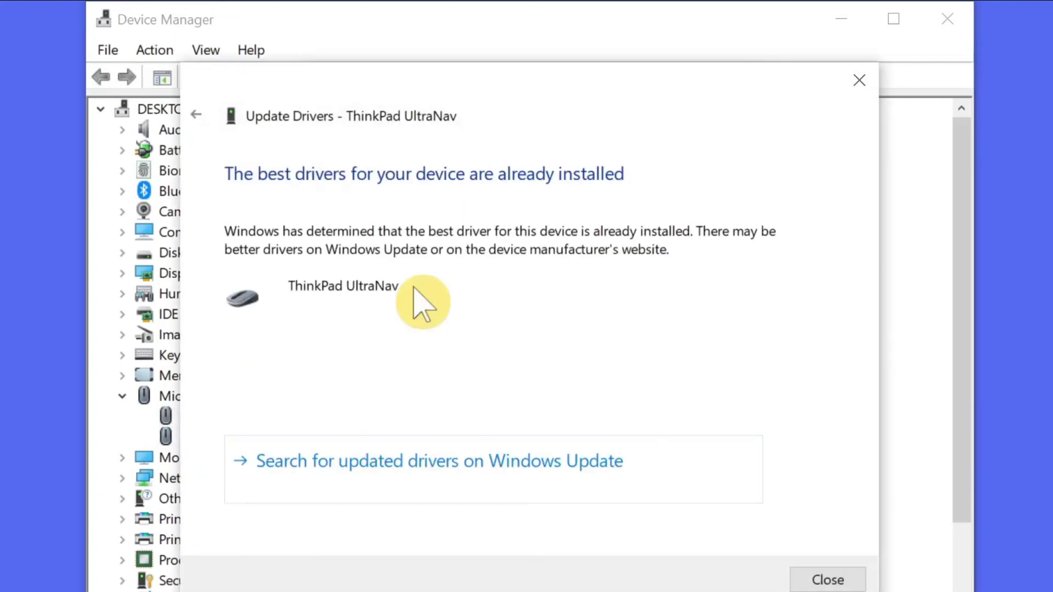
pyautogui.click(822, 579)
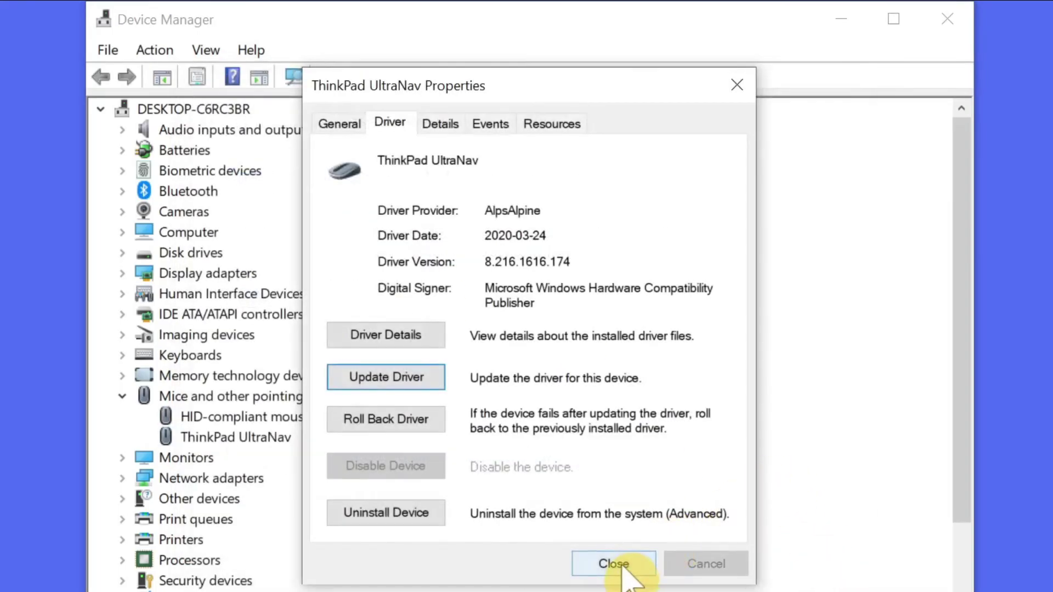
pyautogui.click(615, 565)
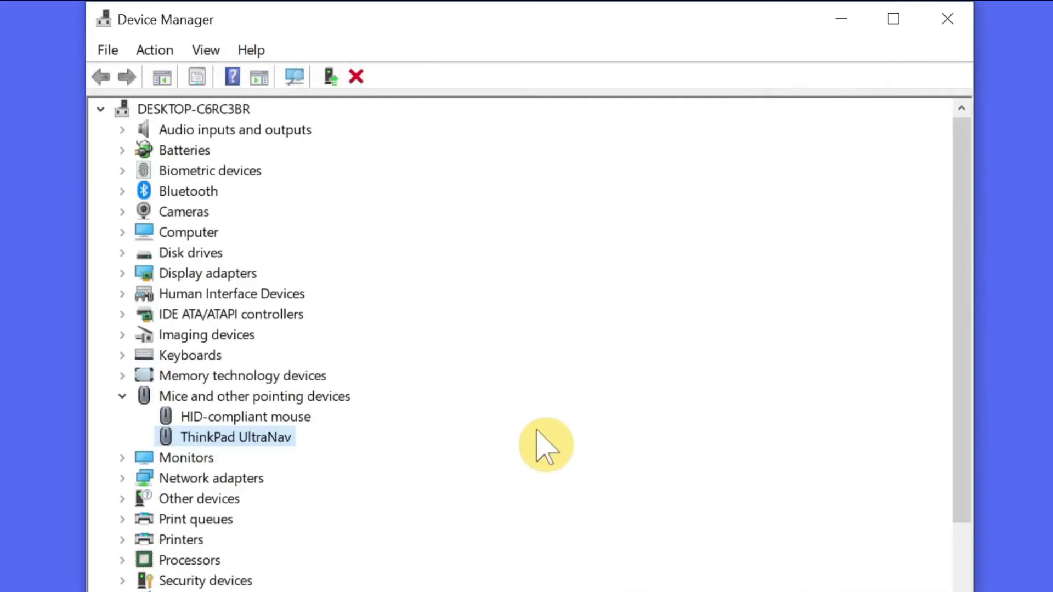